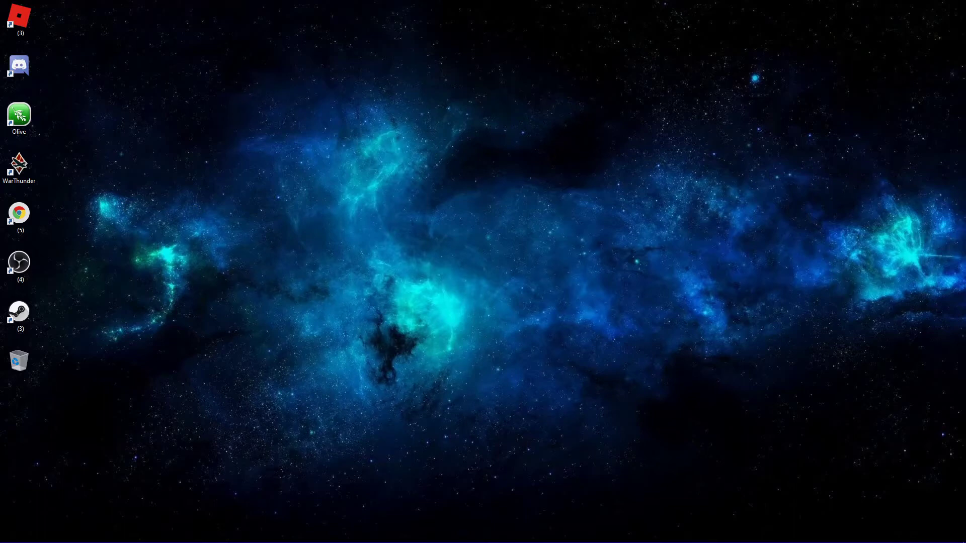
Select and deselect desktop shortcuts, briefly showing the Steam shortcut's context menu.
{"action": "left_click_drag", "start_coordinate": [34, 411], "coordinate": [19, 8]}
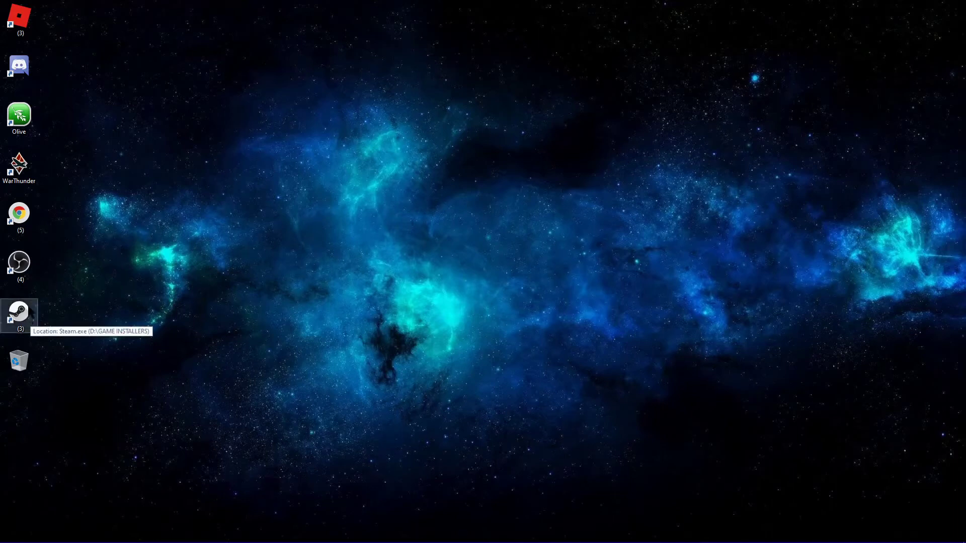
{"action": "left_click_drag", "start_coordinate": [22, 312], "coordinate": [23, 316]}
{"action": "left_click", "coordinate": [235, 305]}
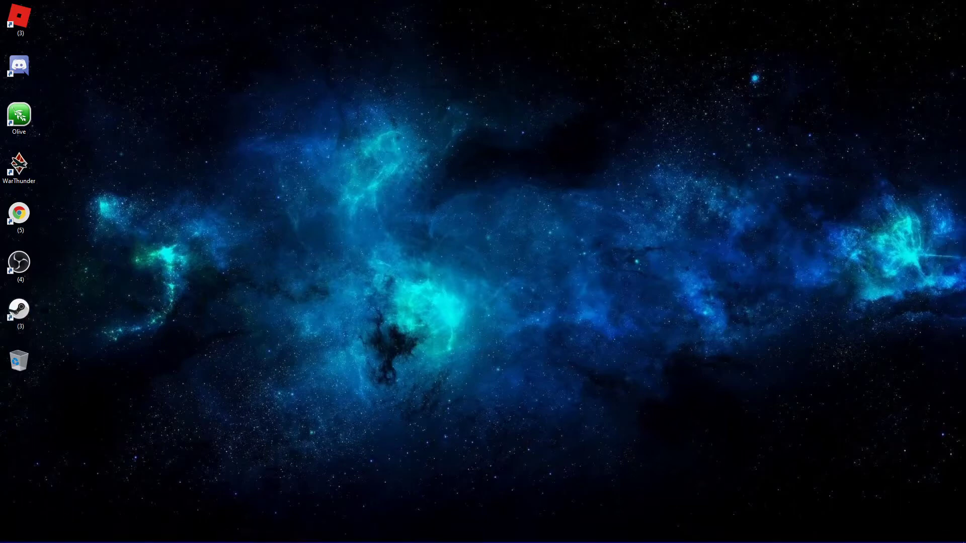
{"action": "right_click", "coordinate": [30, 313]}
{"action": "left_click", "coordinate": [28, 219]}
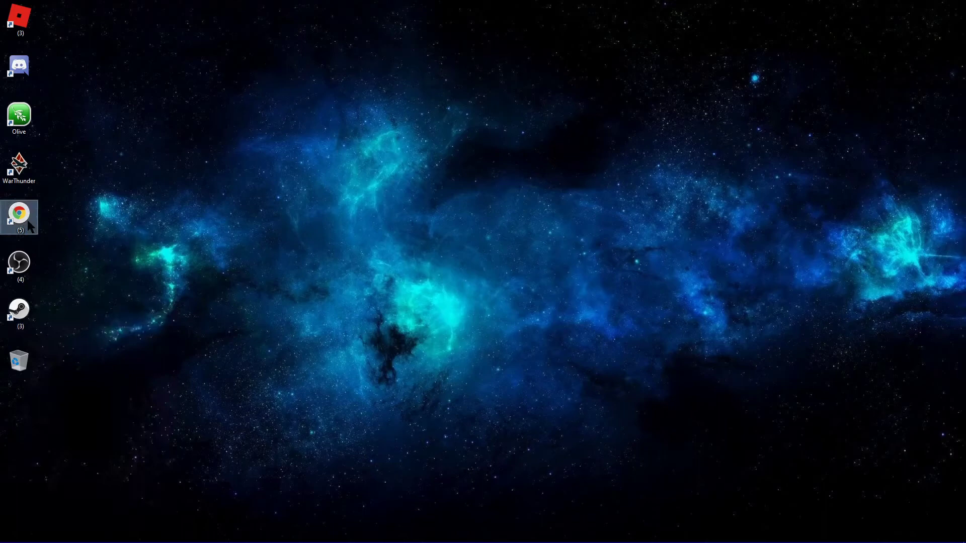
Explore the Chrome shortcut's Properties and Change Icon browse dialog, then cancel everything unchanged.
{"action": "right_click", "coordinate": [27, 220]}
{"action": "left_click", "coordinate": [60, 401]}
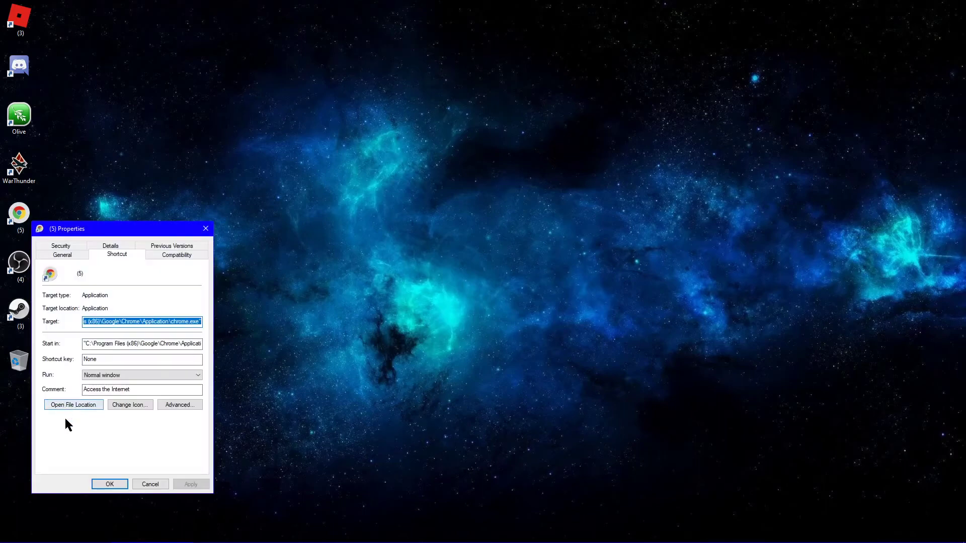
{"action": "left_click", "coordinate": [103, 254]}
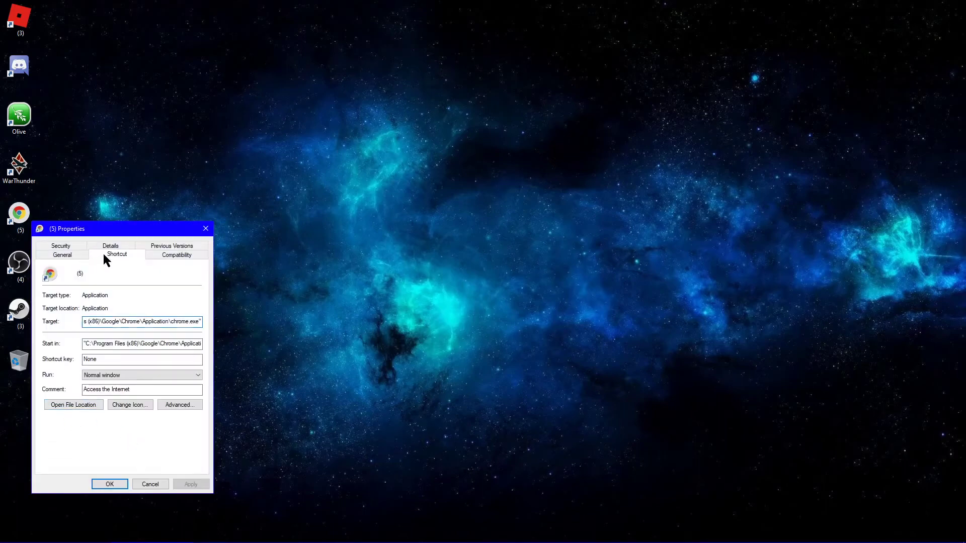
{"action": "left_click_drag", "start_coordinate": [81, 230], "coordinate": [203, 131]}
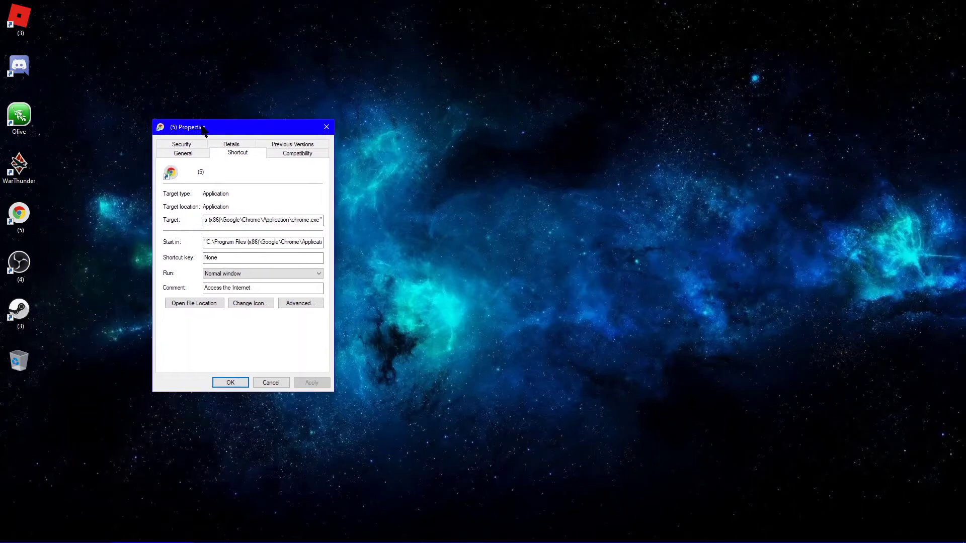
{"action": "left_click", "coordinate": [247, 303]}
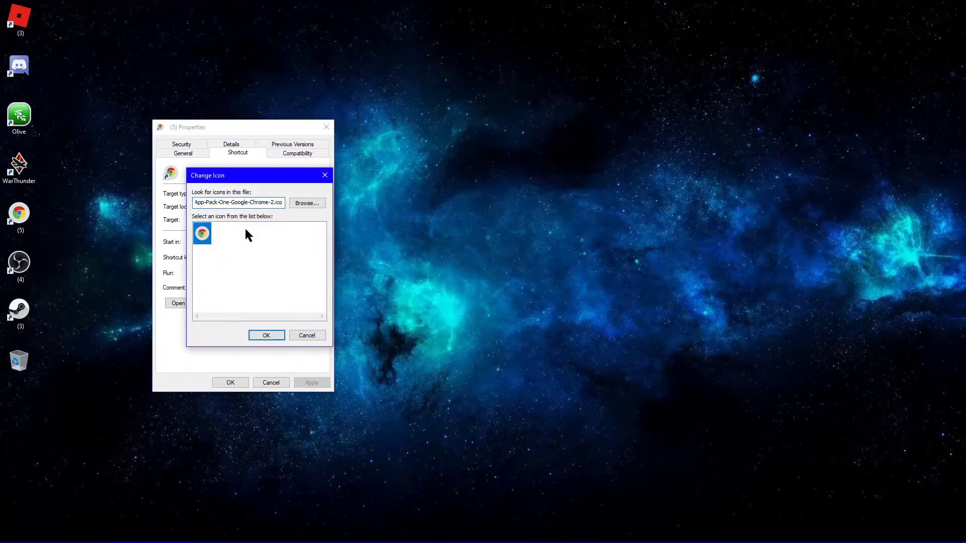
{"action": "left_click", "coordinate": [299, 203]}
{"action": "mouse_move", "coordinate": [416, 191]}
{"action": "left_mouse_down"}
{"action": "mouse_move", "coordinate": [421, 207]}
{"action": "mouse_move", "coordinate": [578, 118]}
{"action": "left_mouse_up"}
{"action": "scroll", "coordinate": [543, 227], "scroll_direction": "down", "scroll_amount": 1}
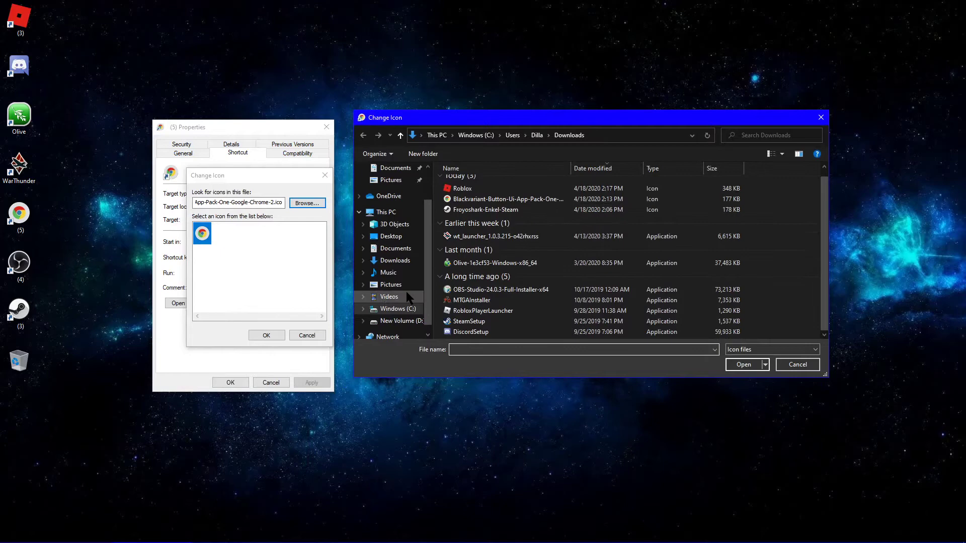
{"action": "left_click", "coordinate": [797, 366]}
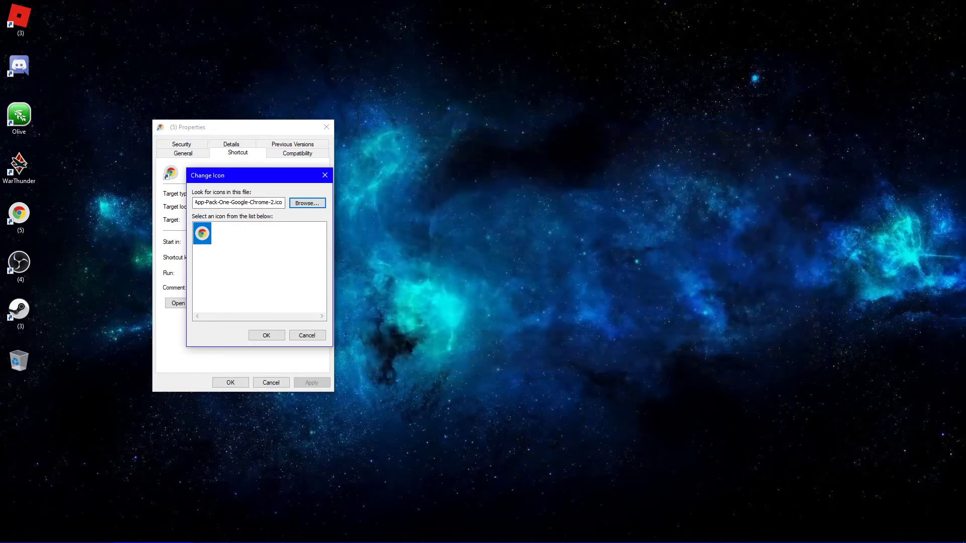
{"action": "left_click", "coordinate": [314, 337]}
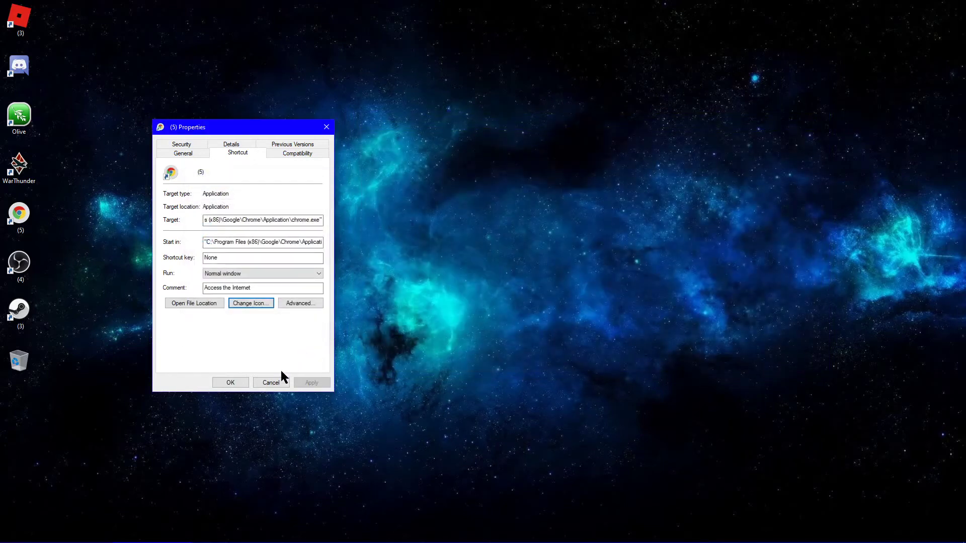
{"action": "left_click", "coordinate": [250, 387]}
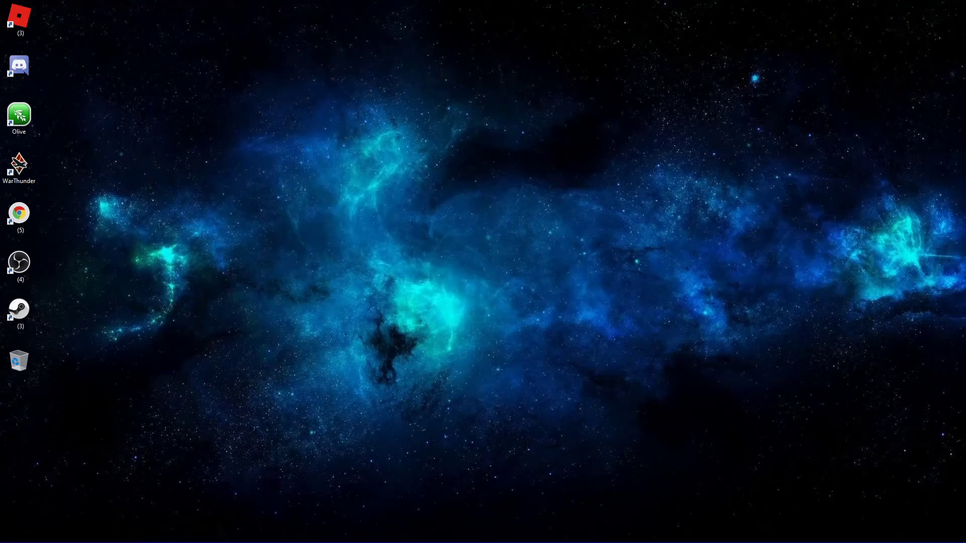
Launch Chrome and run a web search for 'icon archive'.
{"action": "left_click", "coordinate": [369, 535]}
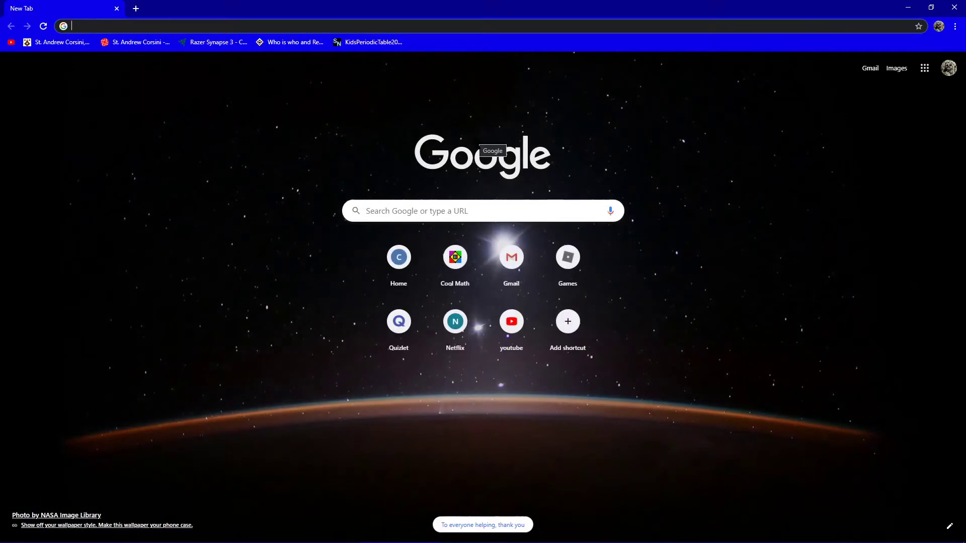
{"action": "type", "text": "icon "}
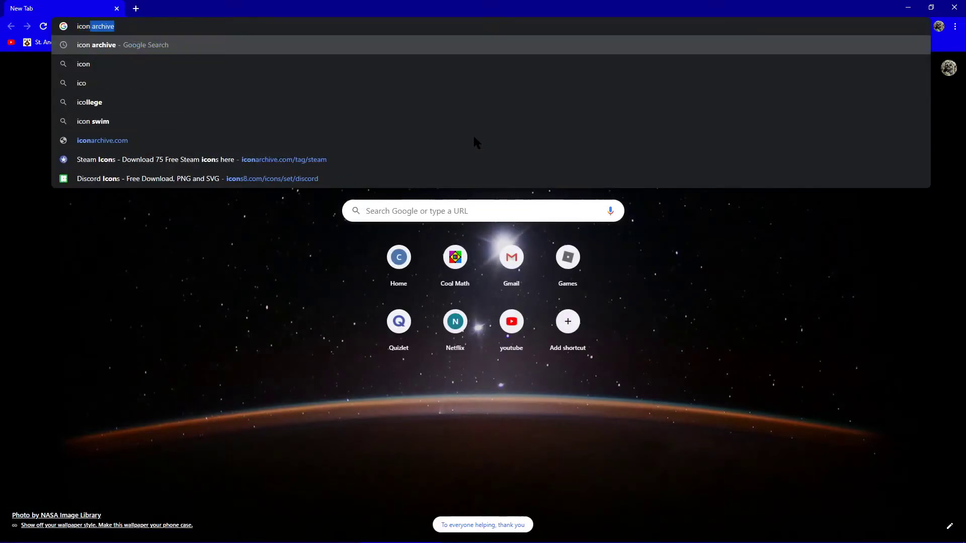
{"action": "type", "text": "archive"}
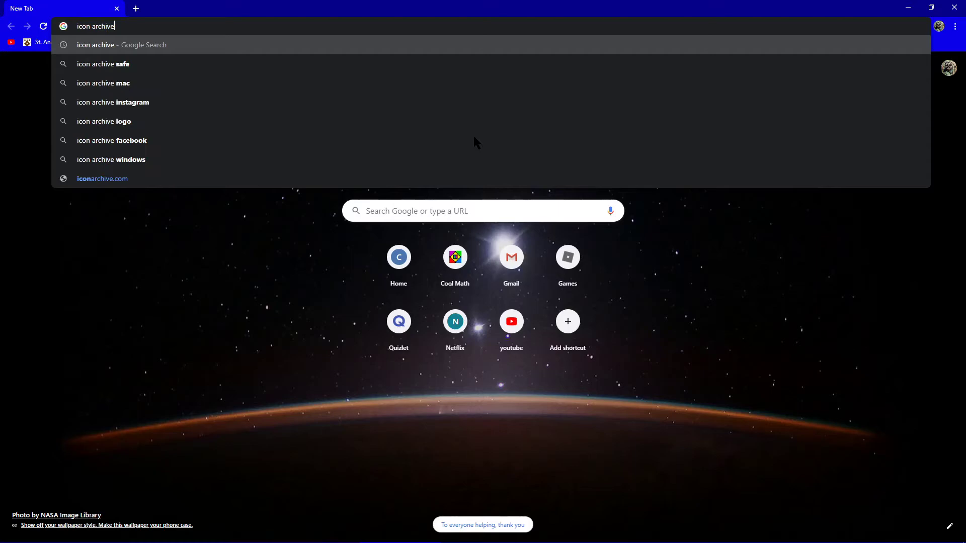
{"action": "key", "text": "Return"}
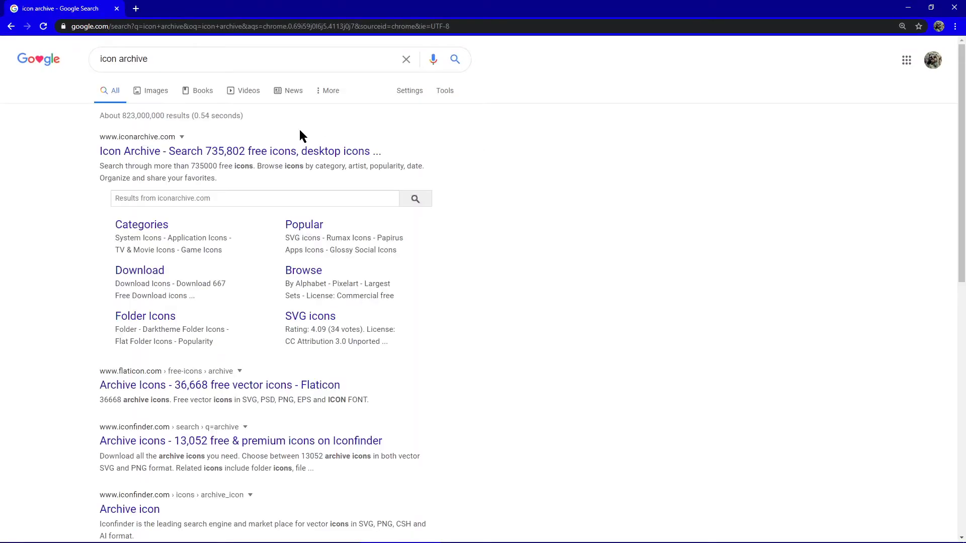
Open the IconArchive site and search it for 'google chrome' icons.
{"action": "left_click", "coordinate": [298, 155]}
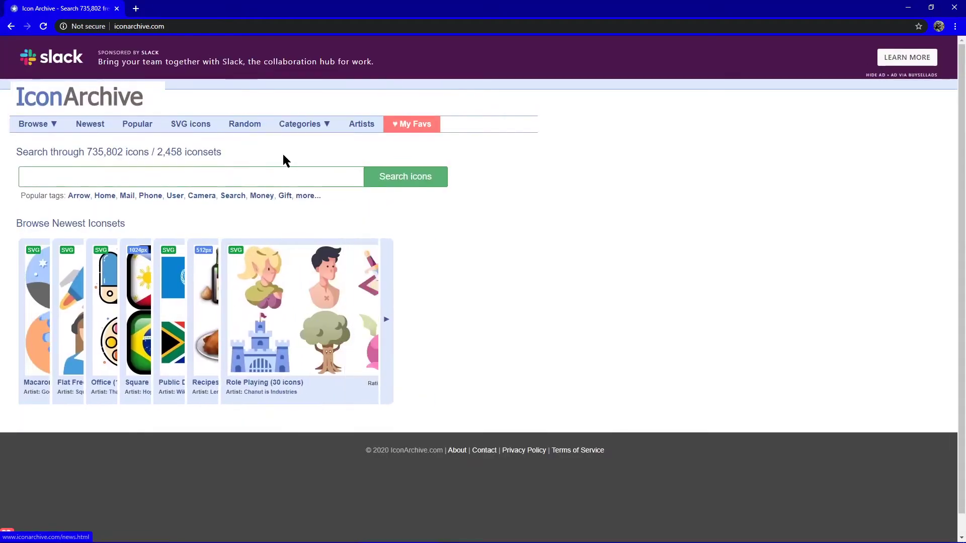
{"action": "left_click", "coordinate": [278, 182]}
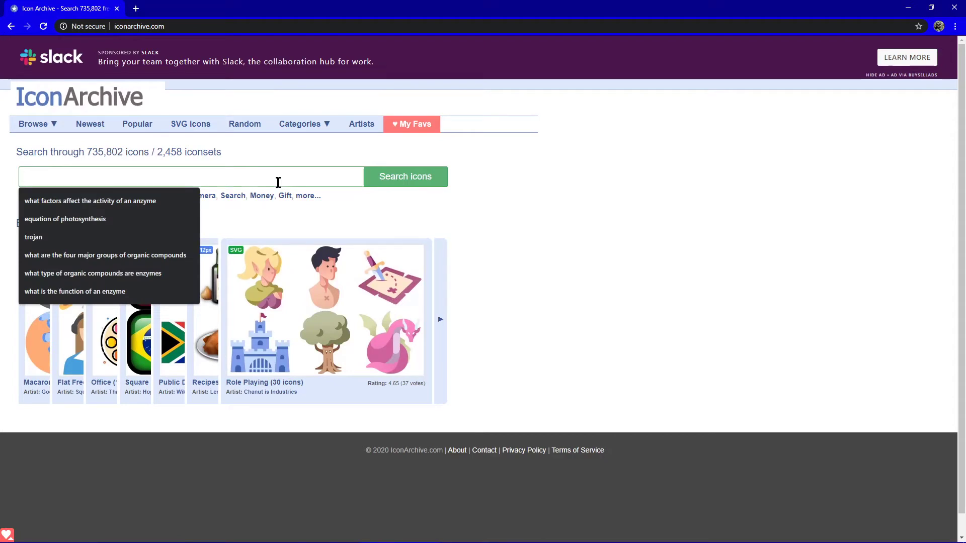
{"action": "type", "text": "google chrome"}
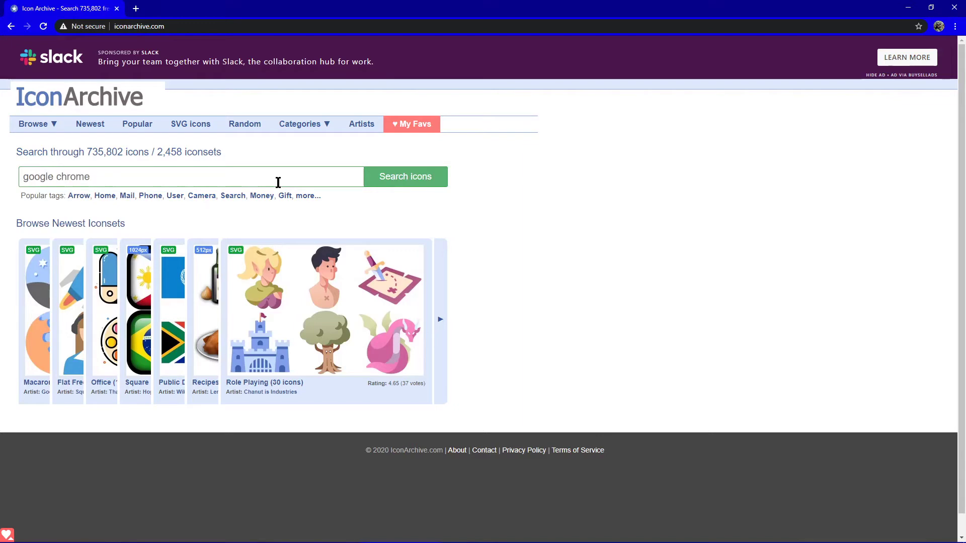
{"action": "key", "text": "Return"}
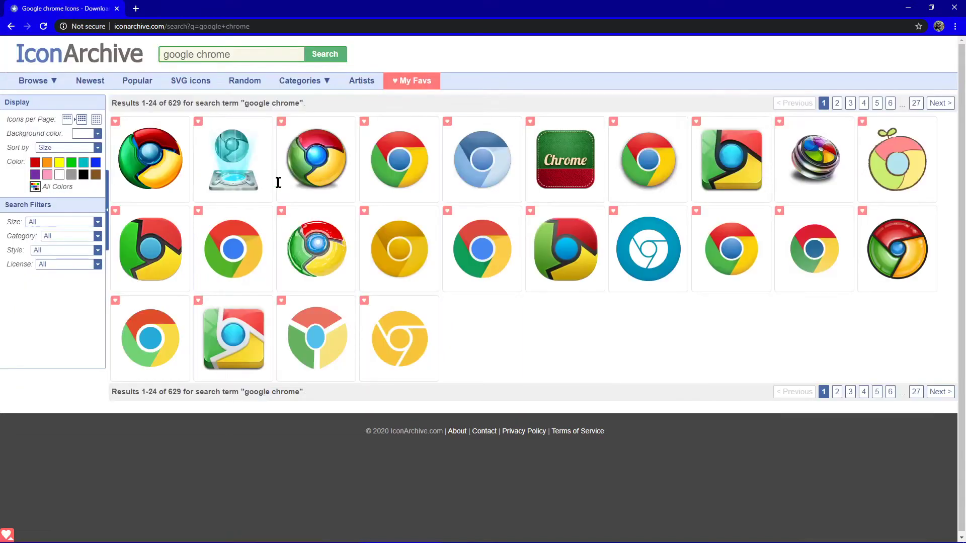
{"action": "left_click_drag", "start_coordinate": [823, 107], "coordinate": [915, 109]}
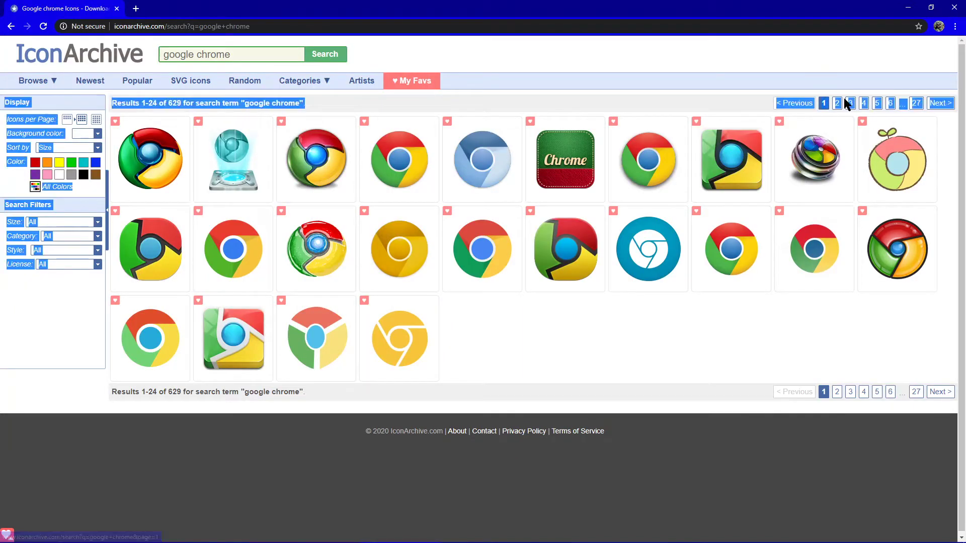
{"action": "left_click", "coordinate": [898, 83]}
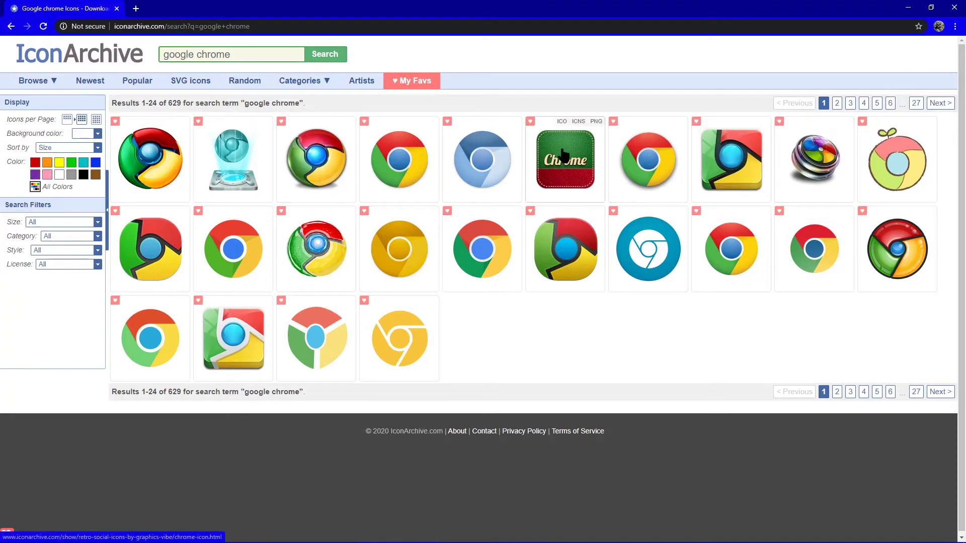
{"action": "mouse_move", "coordinate": [317, 158]}
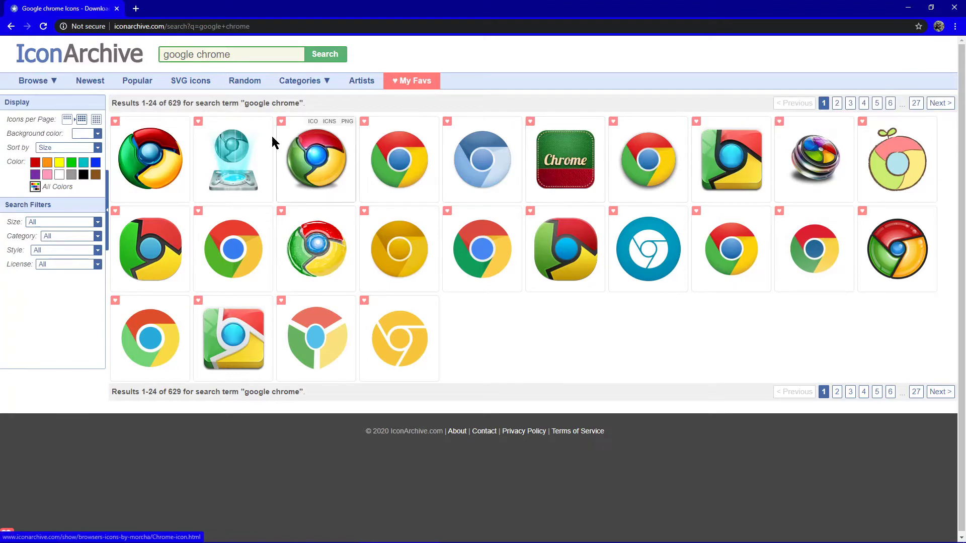
Download the hologram Chrome icon as .ico, show it in Downloads, then return to the desktop.
{"action": "mouse_move", "coordinate": [233, 159]}
{"action": "left_click", "coordinate": [230, 121]}
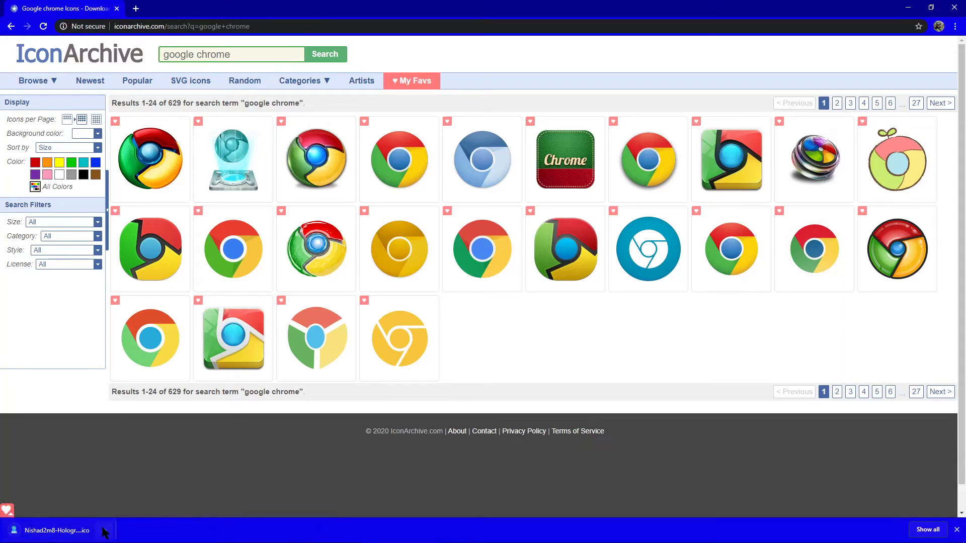
{"action": "left_click", "coordinate": [104, 530]}
{"action": "left_click", "coordinate": [127, 497]}
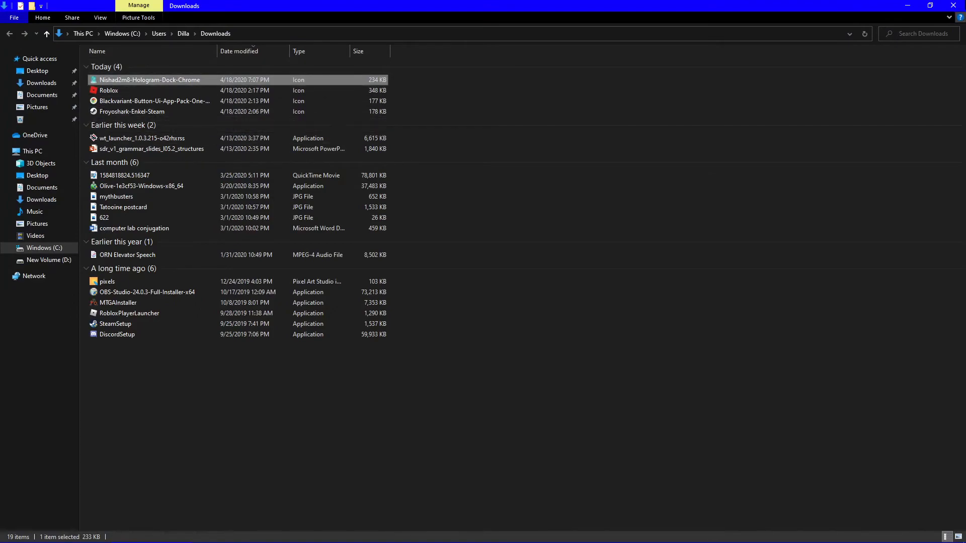
{"action": "left_click", "coordinate": [953, 6]}
{"action": "left_click", "coordinate": [907, 6]}
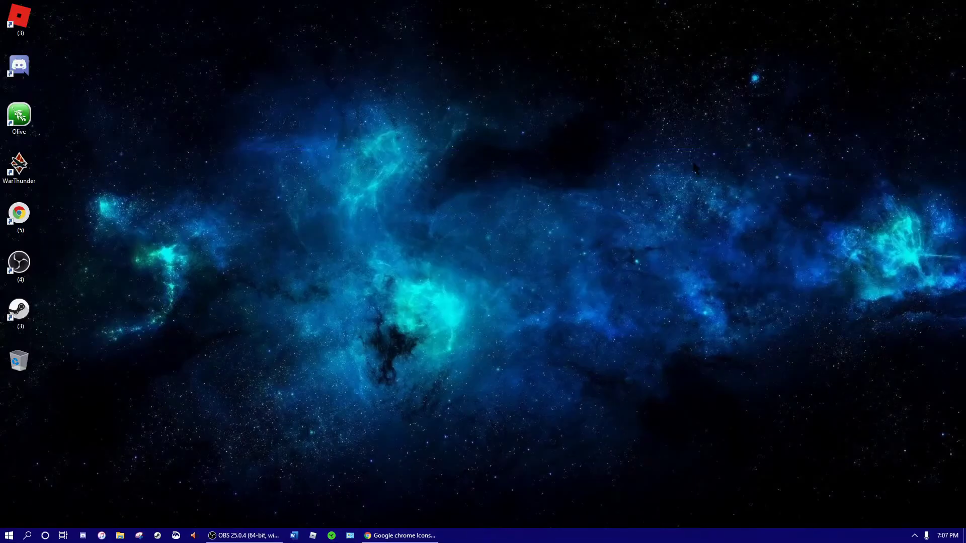
From the Chrome shortcut's Properties, browse to and pick the downloaded hologram .ico file.
{"action": "right_click", "coordinate": [36, 215]}
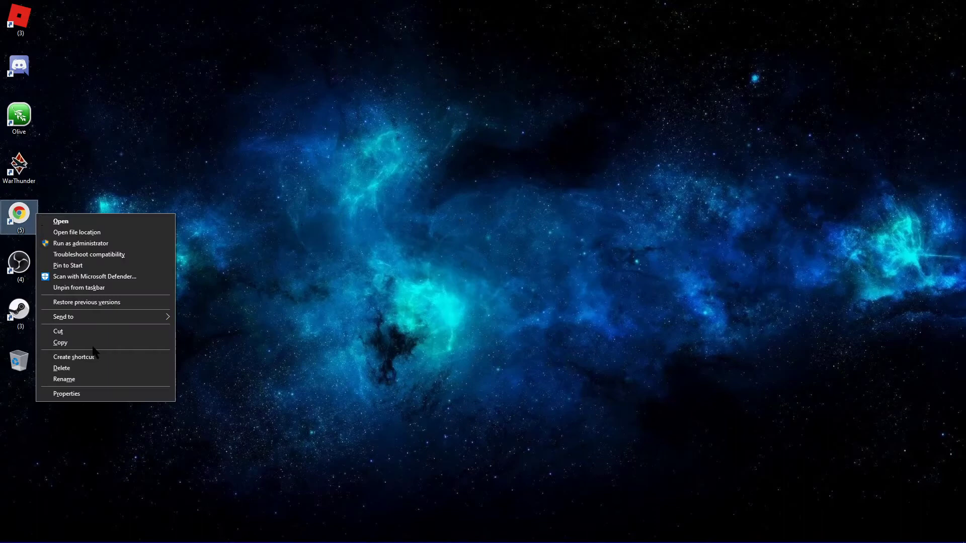
{"action": "left_click", "coordinate": [95, 395]}
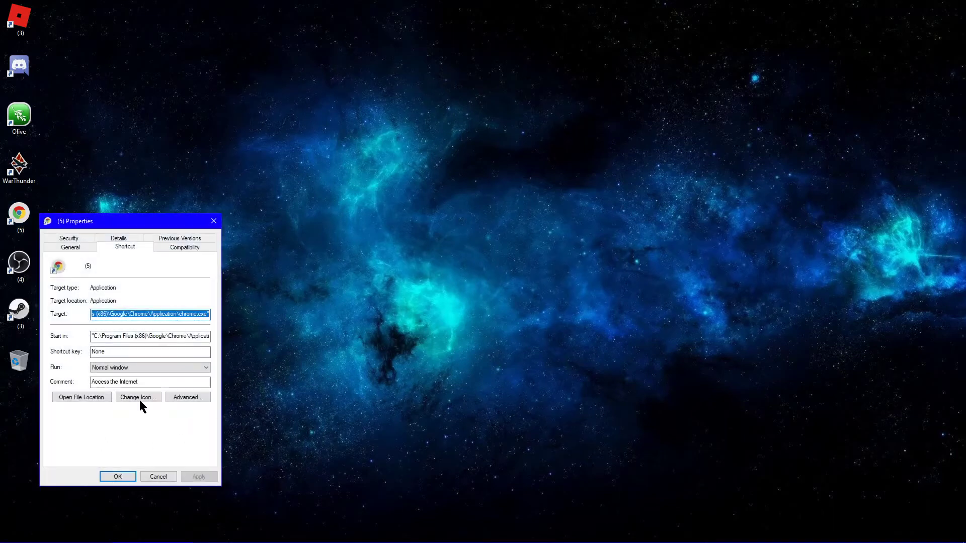
{"action": "left_click", "coordinate": [140, 400]}
{"action": "left_click", "coordinate": [193, 297]}
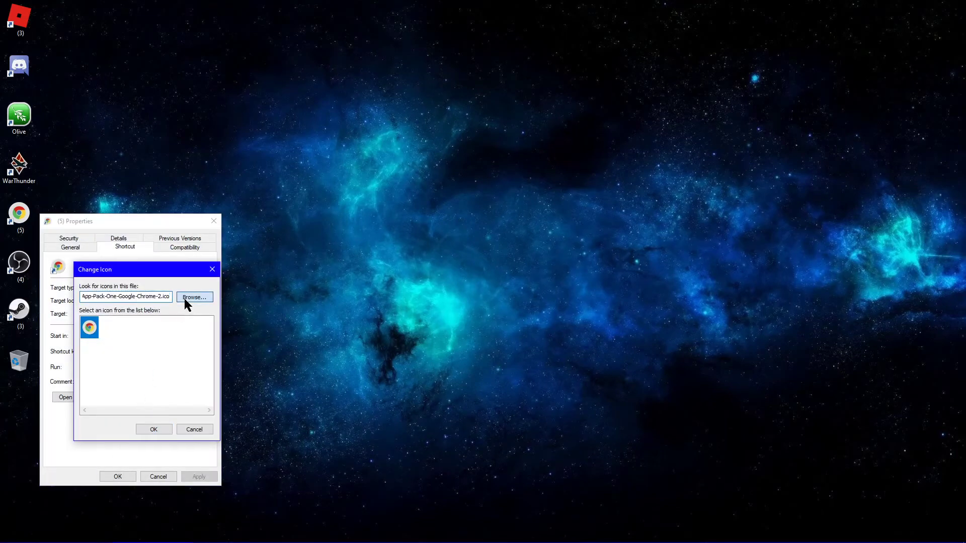
{"action": "left_click_drag", "start_coordinate": [273, 282], "coordinate": [343, 160]}
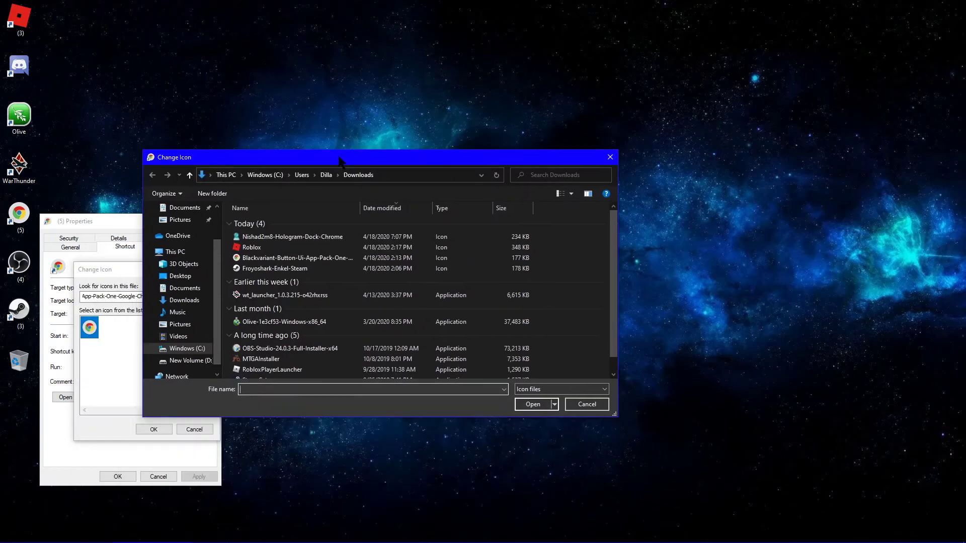
{"action": "double_click", "coordinate": [338, 237]}
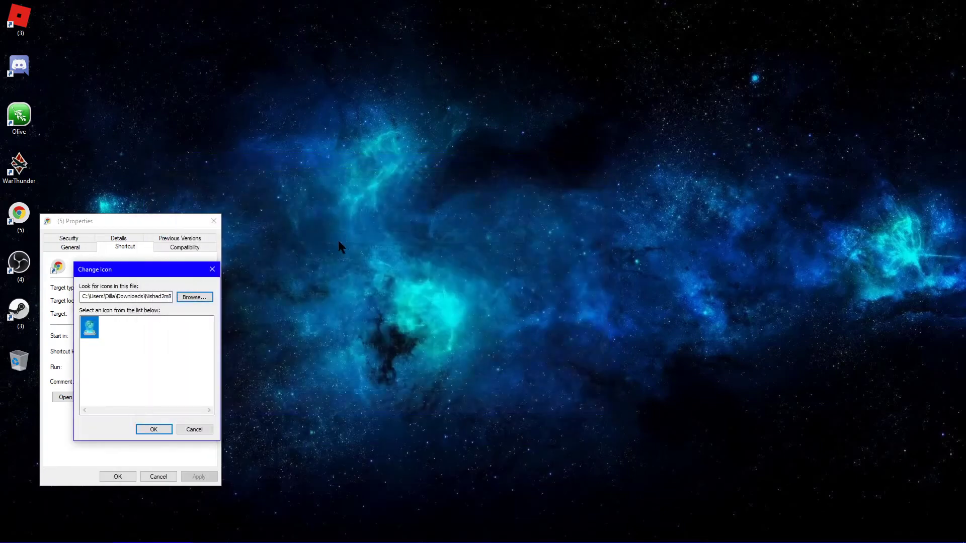
Confirm and apply the hologram icon with administrator permission, then close Properties.
{"action": "left_click", "coordinate": [155, 429]}
{"action": "left_click", "coordinate": [201, 476]}
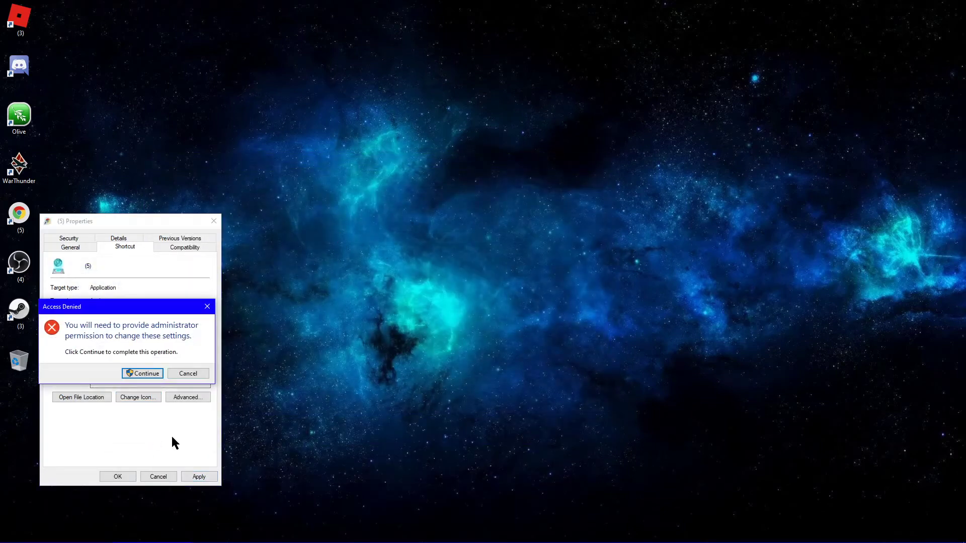
{"action": "left_click", "coordinate": [151, 375]}
{"action": "left_click", "coordinate": [119, 477]}
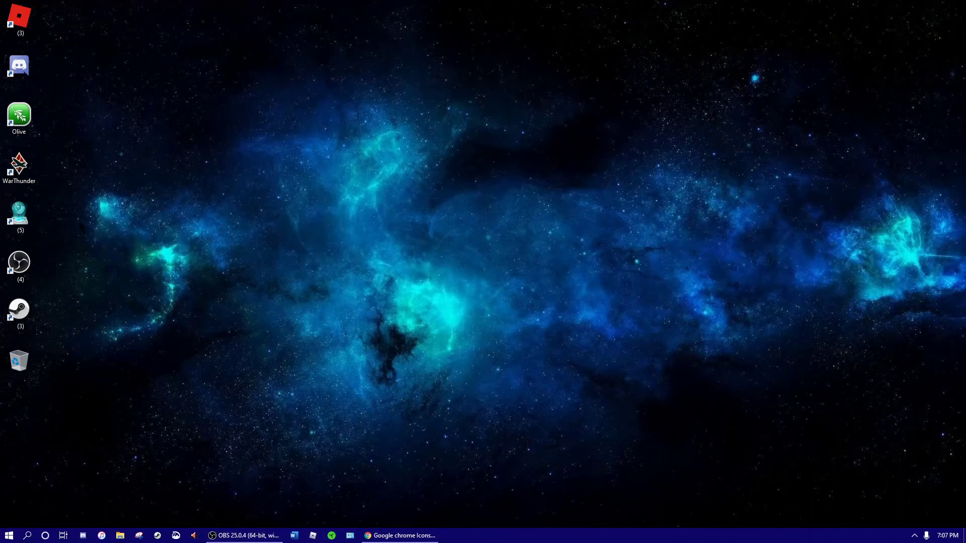
Restore the IconArchive browser window and search it for 'olive' icons.
{"action": "left_click", "coordinate": [17, 125]}
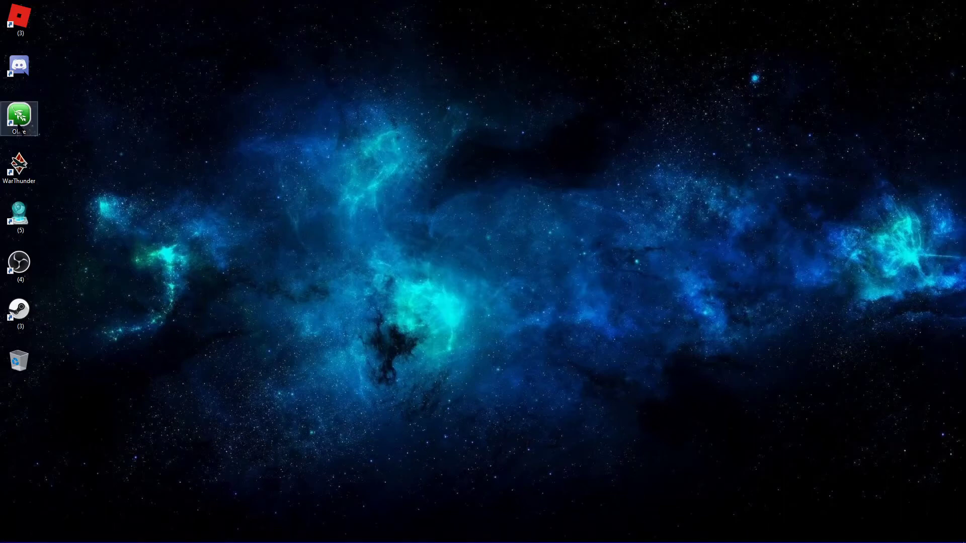
{"action": "double_click", "coordinate": [19, 125]}
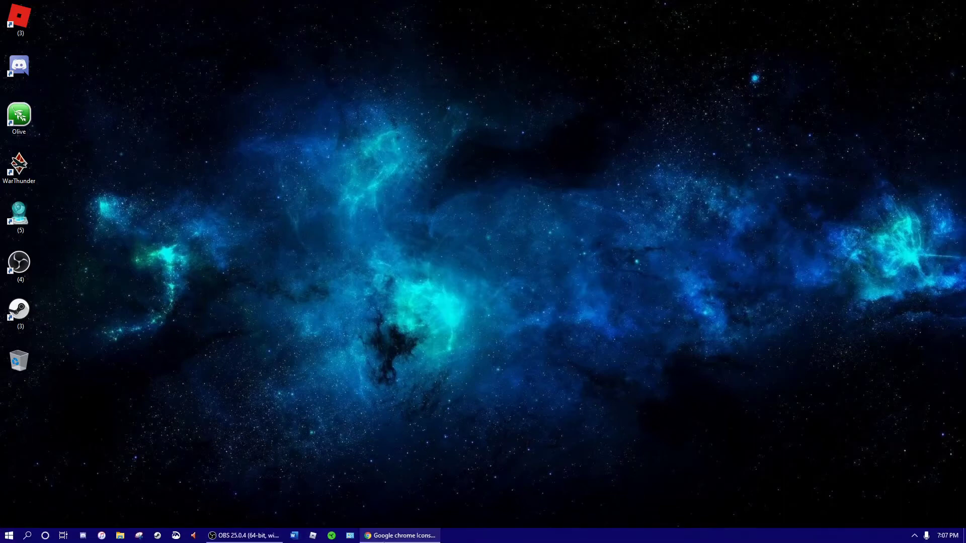
{"action": "mouse_move", "coordinate": [400, 535]}
{"action": "left_click", "coordinate": [395, 508]}
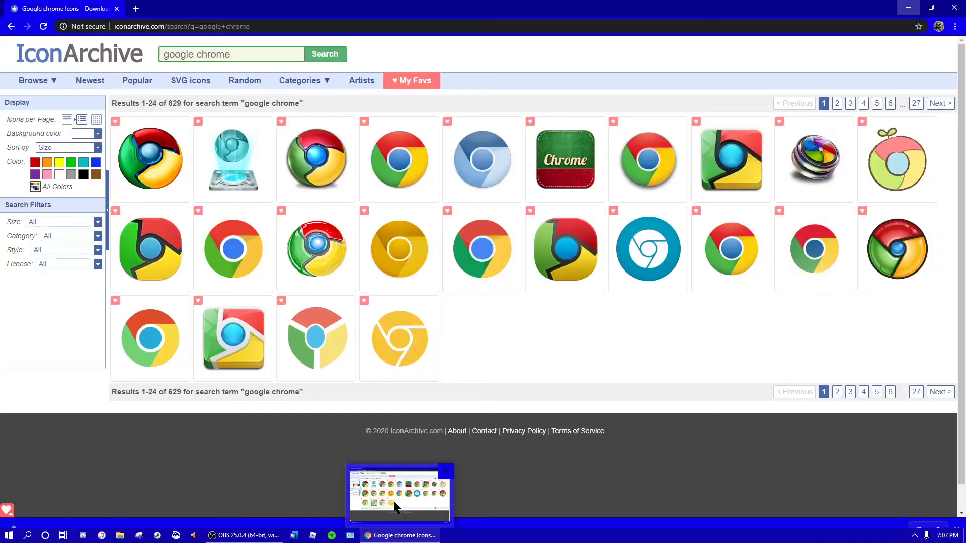
{"action": "left_click_drag", "start_coordinate": [265, 57], "coordinate": [1, 68]}
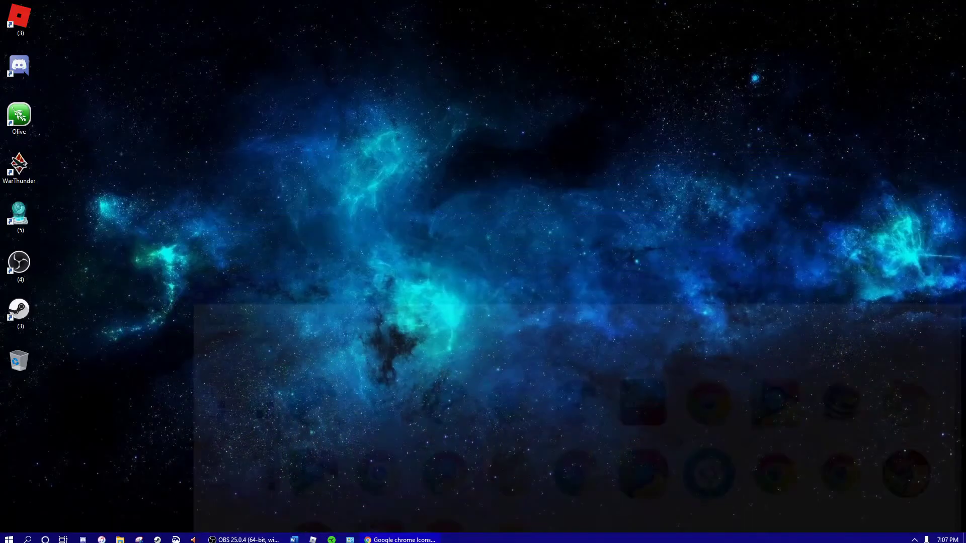
{"action": "left_click", "coordinate": [908, 8]}
{"action": "left_click", "coordinate": [400, 536]}
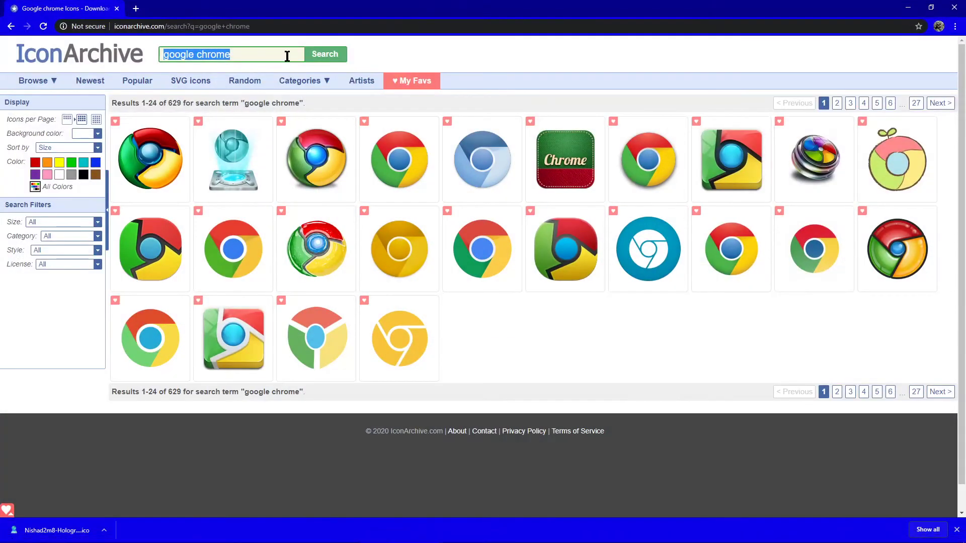
{"action": "type", "text": "olive"}
{"action": "key", "text": "Return"}
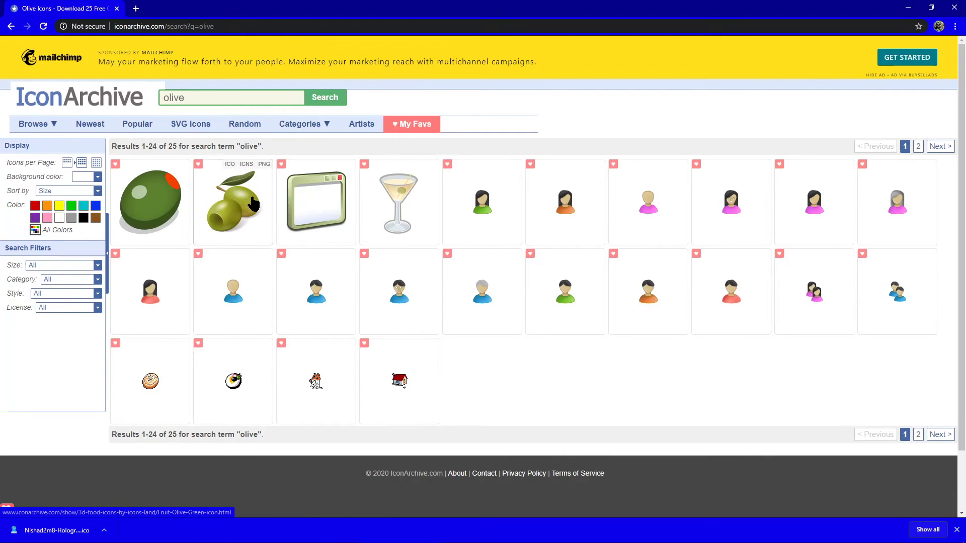
{"action": "mouse_move", "coordinate": [151, 201]}
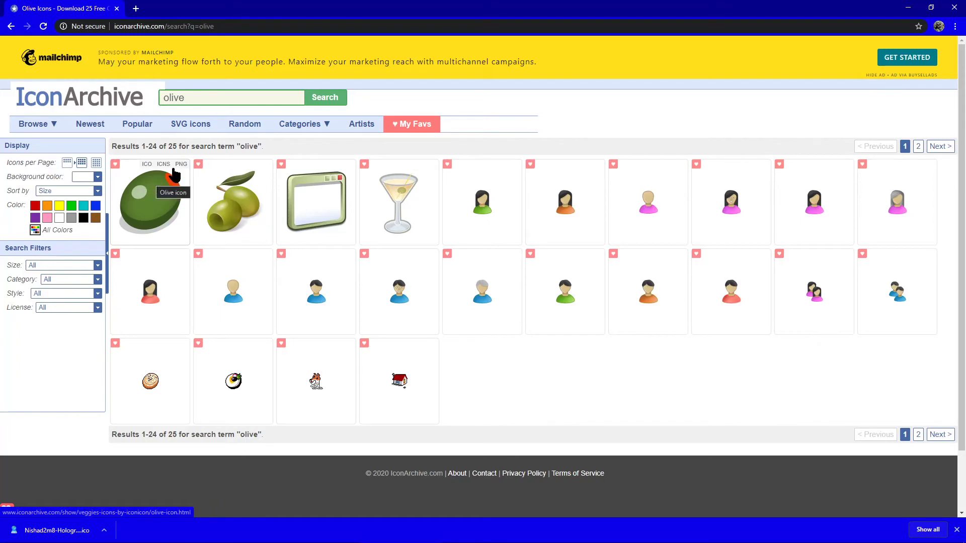
Download the green olive icon as an .ico file and minimize the browser to the desktop.
{"action": "left_click", "coordinate": [229, 165]}
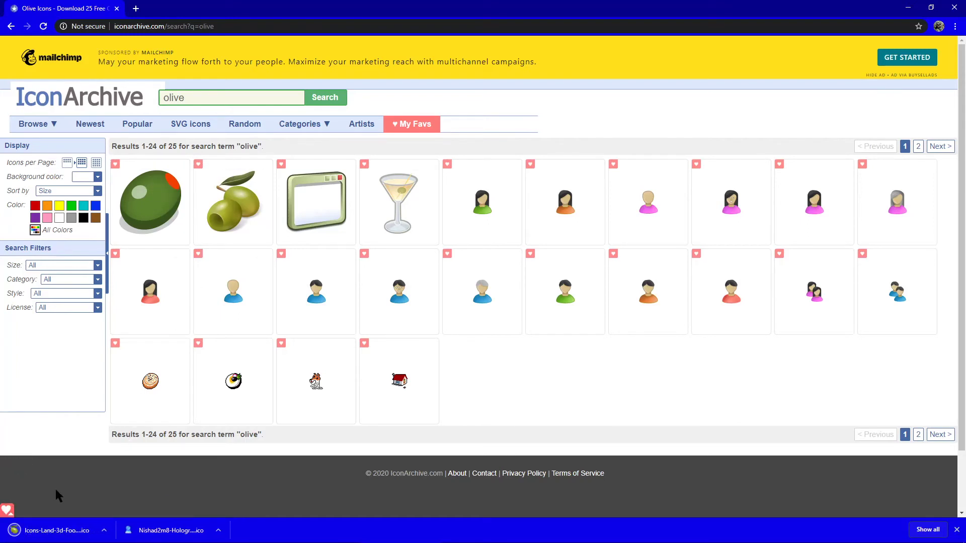
{"action": "left_click", "coordinate": [105, 533]}
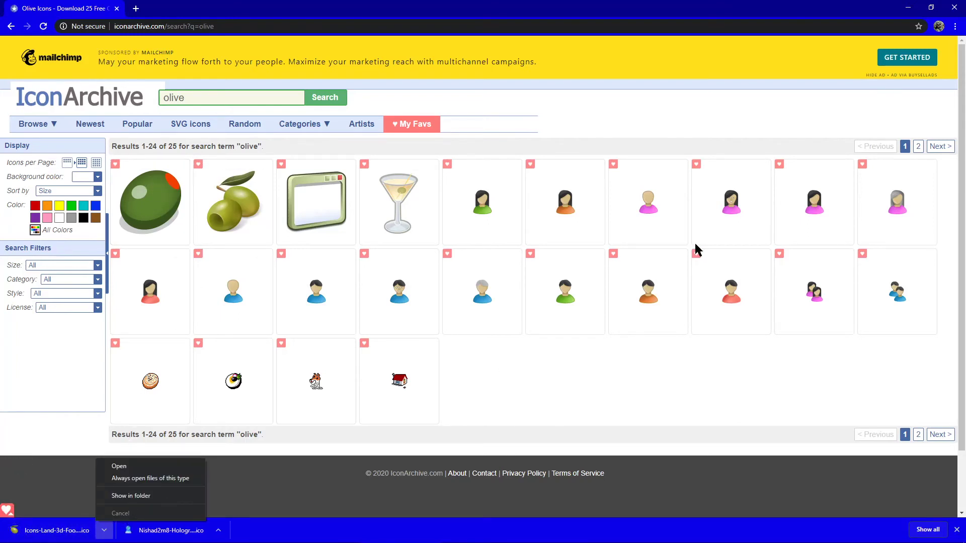
{"action": "left_click", "coordinate": [907, 7]}
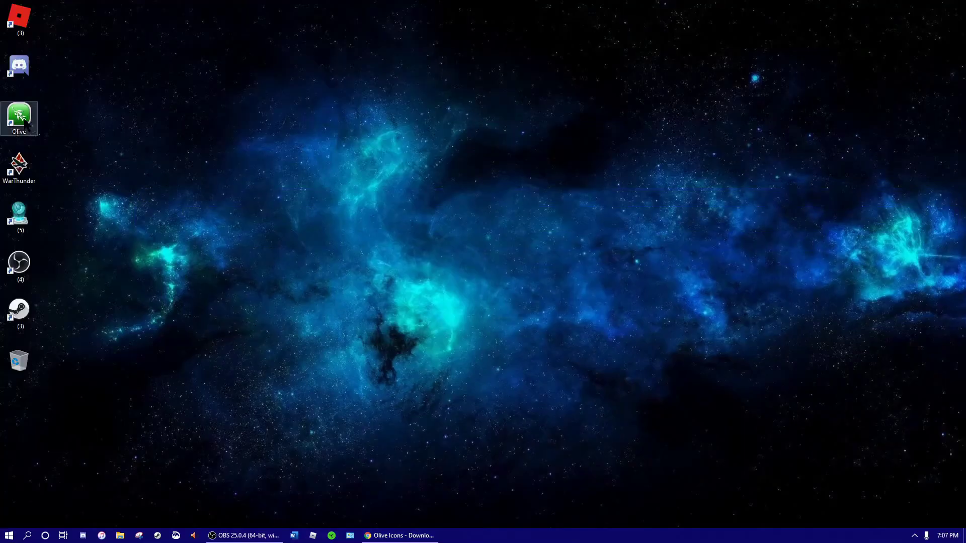
From the Olive shortcut's Properties, browse to and pick the downloaded olive .ico file.
{"action": "right_click", "coordinate": [23, 119]}
{"action": "left_click", "coordinate": [125, 301]}
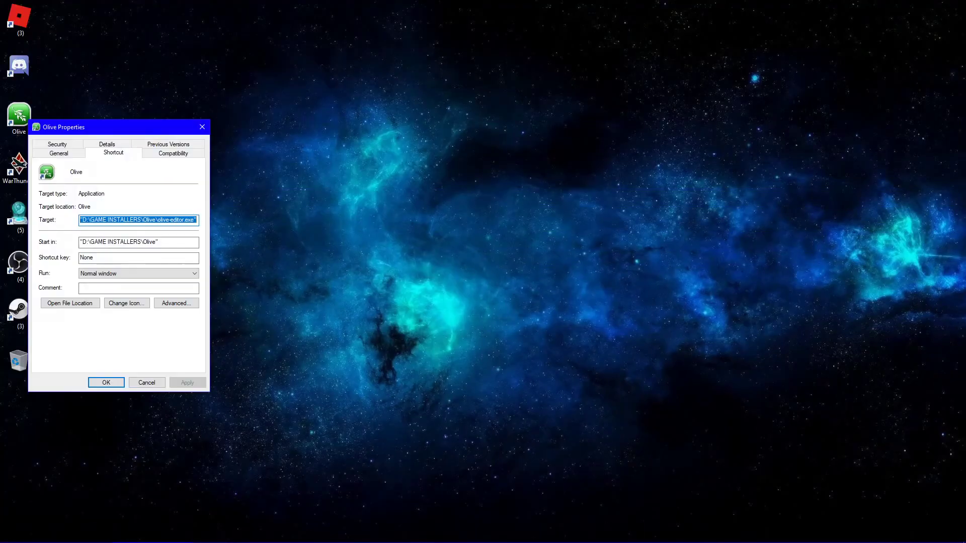
{"action": "left_click", "coordinate": [120, 304]}
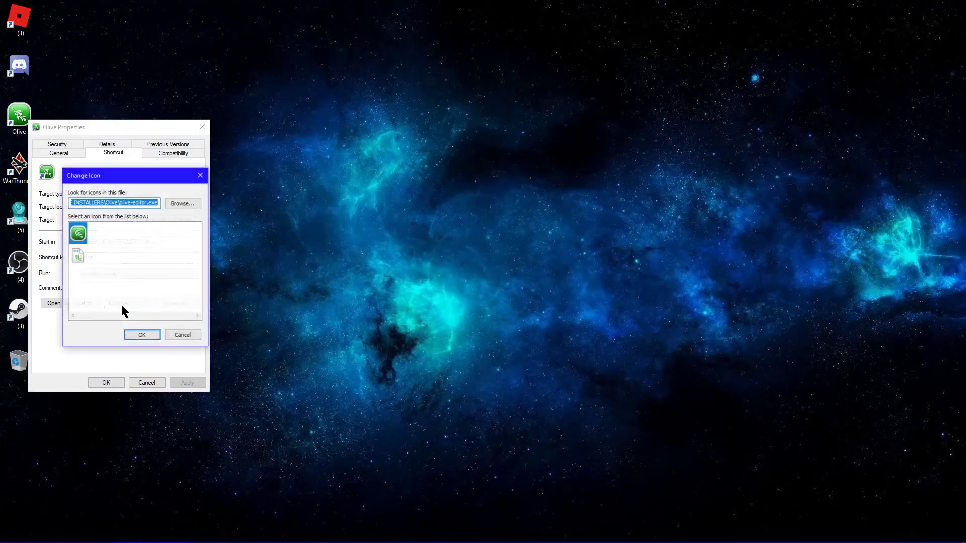
{"action": "left_click", "coordinate": [175, 202]}
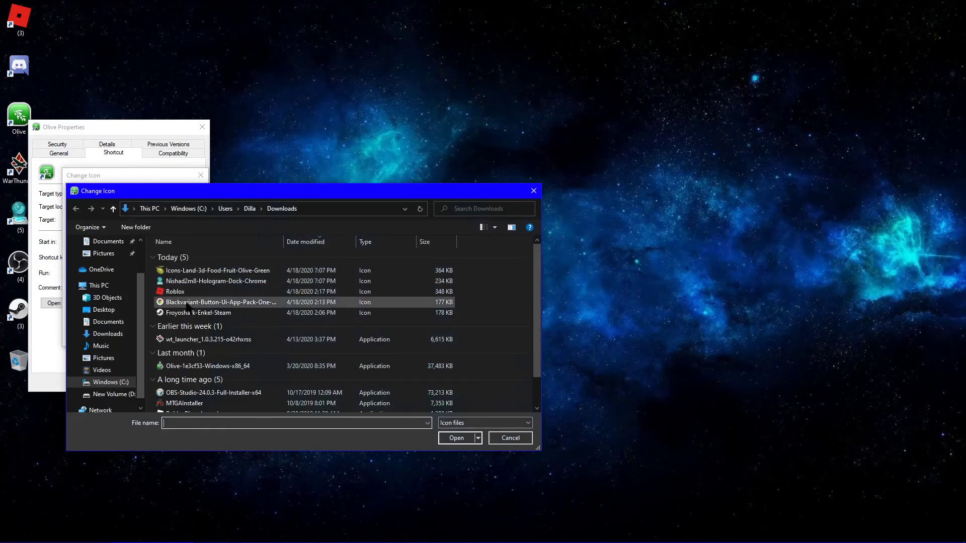
{"action": "double_click", "coordinate": [193, 269]}
Confirm and apply the olive icon, close Properties, and nudge the Recycle Bin lower.
{"action": "left_click", "coordinate": [143, 336]}
{"action": "left_click", "coordinate": [187, 383]}
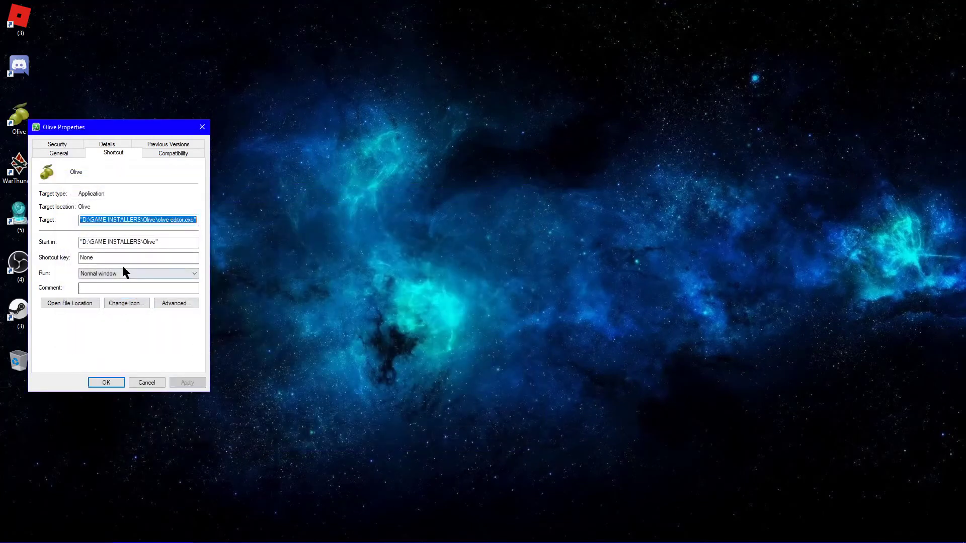
{"action": "left_click", "coordinate": [114, 382]}
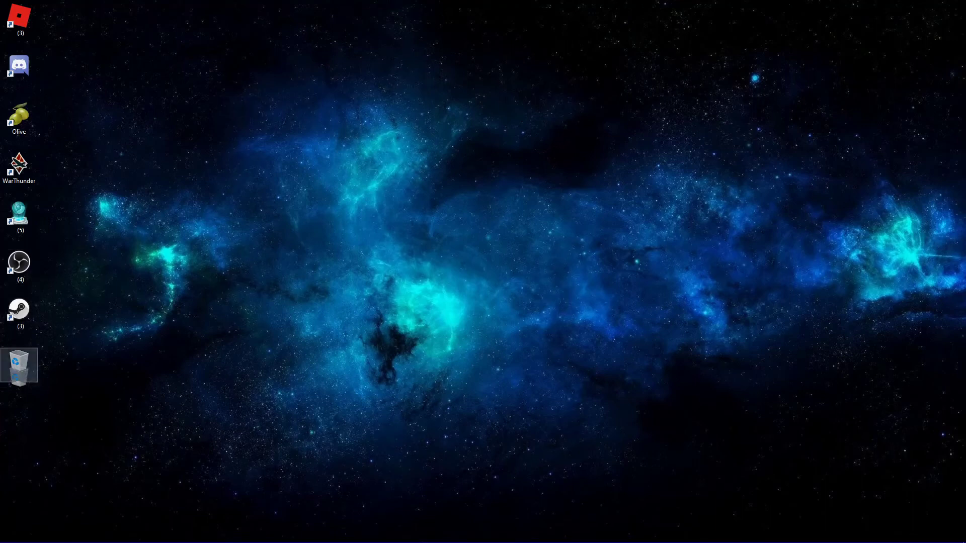
{"action": "mouse_move", "coordinate": [18, 362]}
{"action": "left_mouse_down"}
{"action": "mouse_move", "coordinate": [20, 438]}
{"action": "mouse_move", "coordinate": [19, 367]}
{"action": "left_mouse_up"}
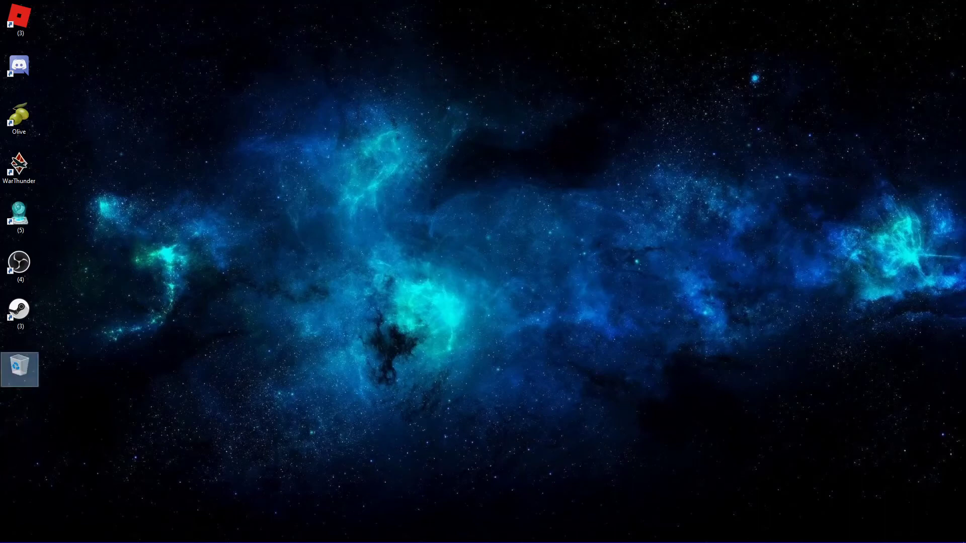
Search IconArchive for 'OBS' and download the silver hard-drive icon as an .ico file.
{"action": "left_click", "coordinate": [398, 541]}
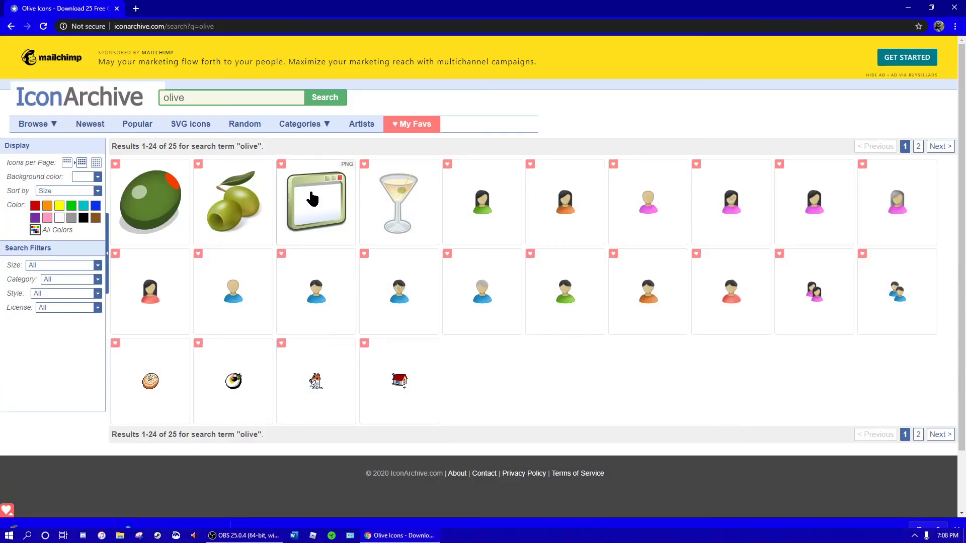
{"action": "type", "text": "O"}
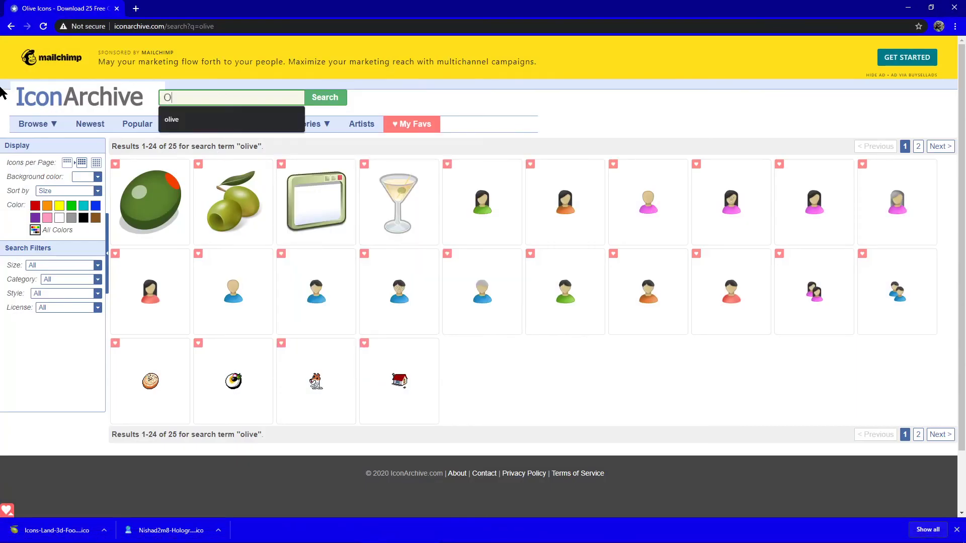
{"action": "type", "text": "BS"}
{"action": "key", "text": "Return"}
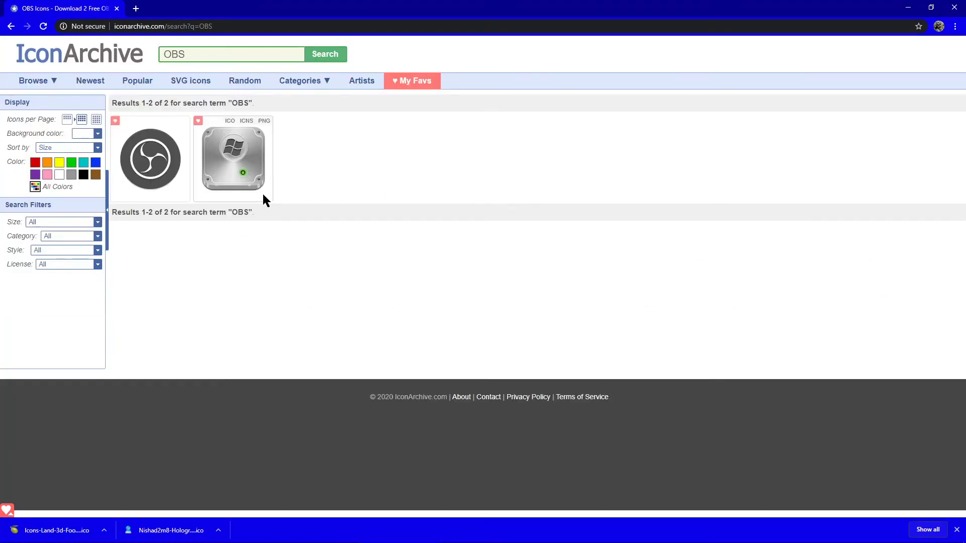
{"action": "left_click", "coordinate": [231, 124]}
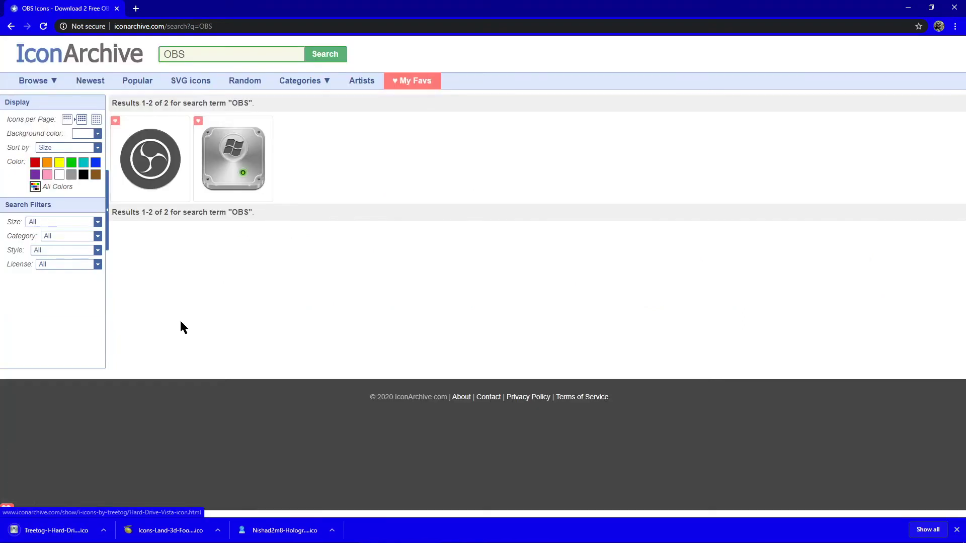
From the OBS shortcut's Properties, browse Downloads and pick the hard-drive .ico file.
{"action": "left_click", "coordinate": [955, 8]}
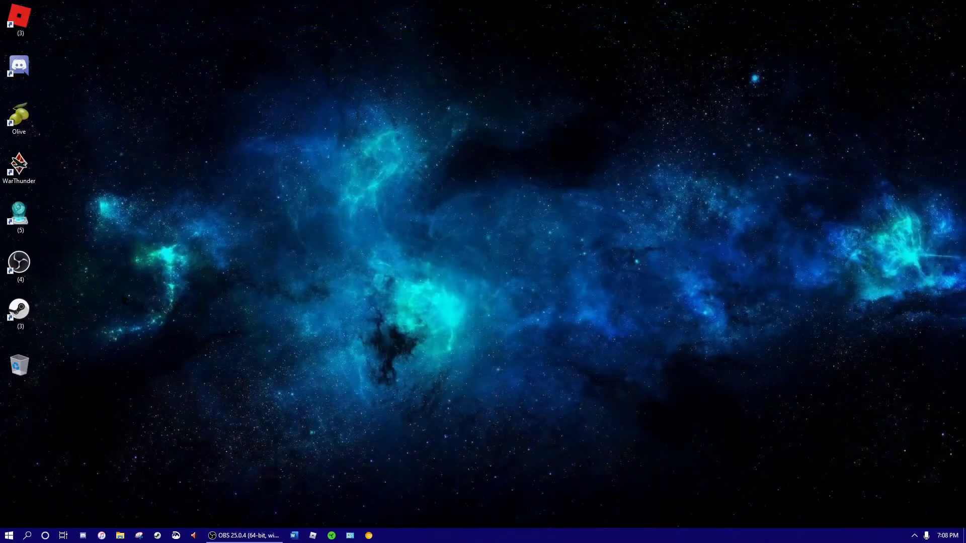
{"action": "right_click", "coordinate": [29, 266]}
{"action": "left_click", "coordinate": [65, 444]}
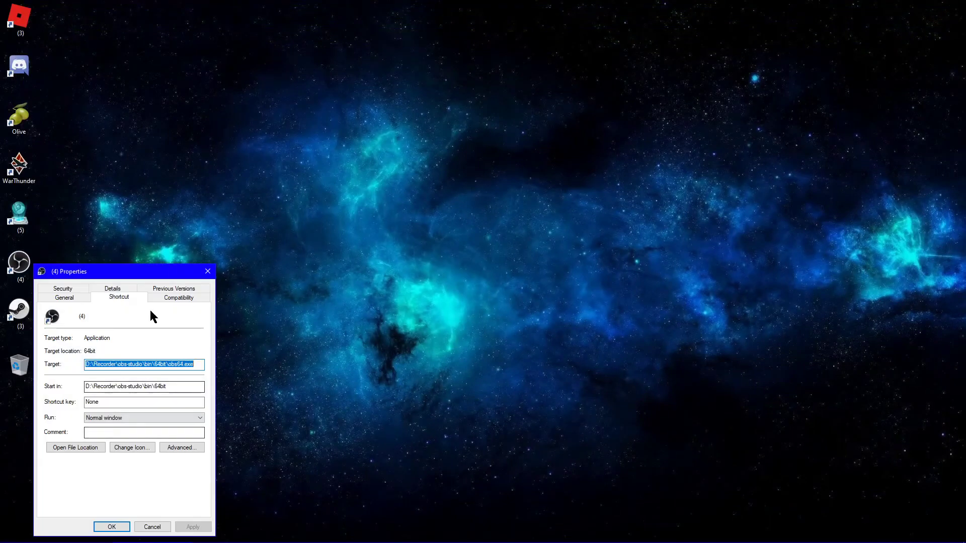
{"action": "left_click", "coordinate": [121, 447]}
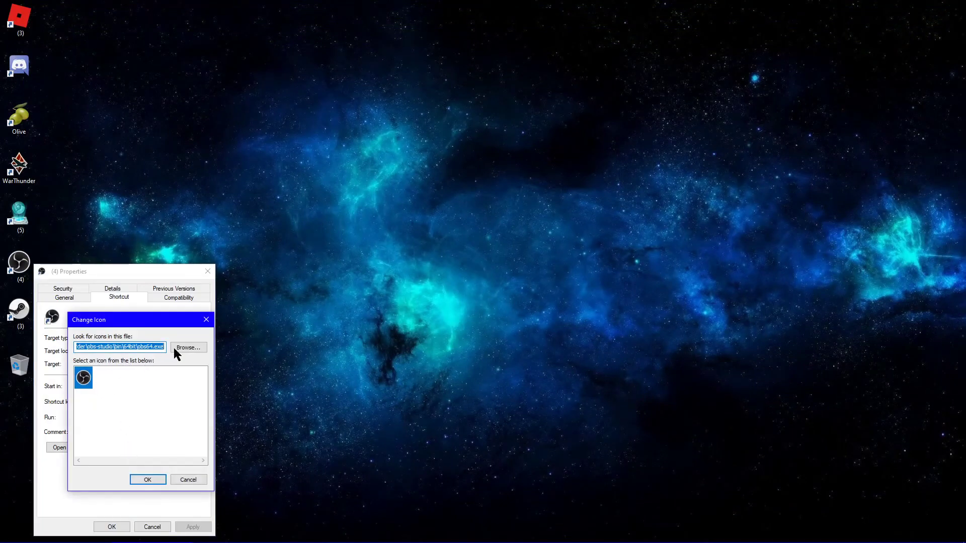
{"action": "left_click", "coordinate": [176, 348]}
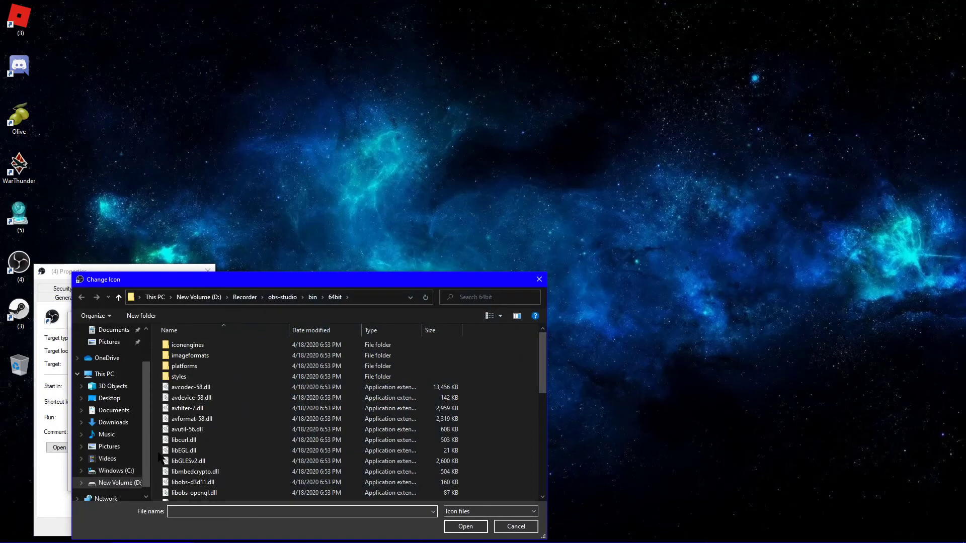
{"action": "left_click", "coordinate": [131, 424]}
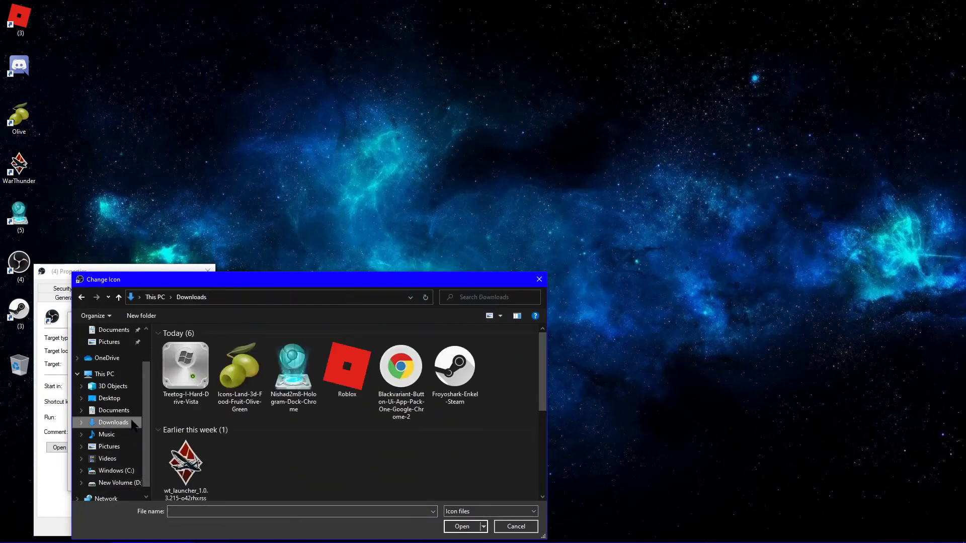
{"action": "left_click", "coordinate": [179, 361]}
{"action": "double_click", "coordinate": [186, 366]}
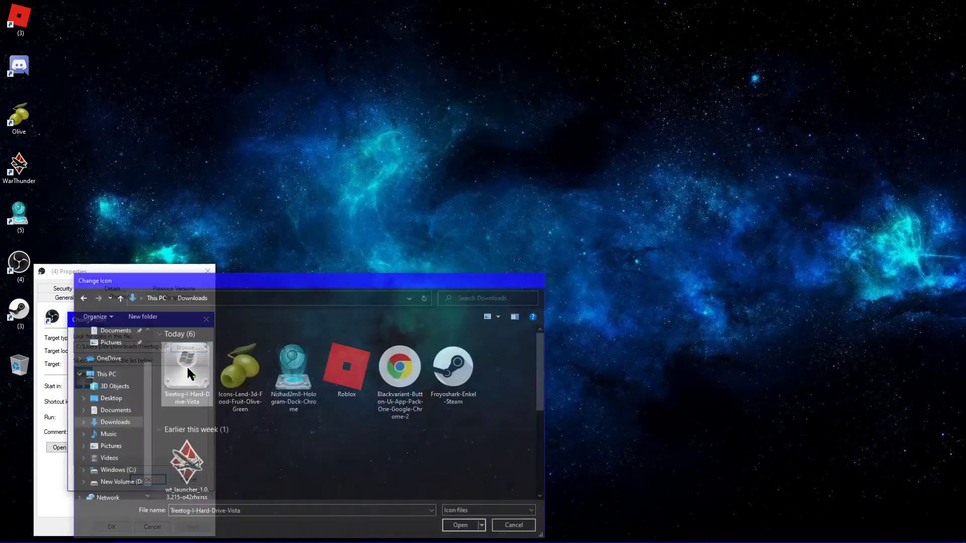
Confirm and apply the hard-drive icon with administrator permission, then close Properties.
{"action": "left_click", "coordinate": [157, 478]}
{"action": "left_click", "coordinate": [192, 528]}
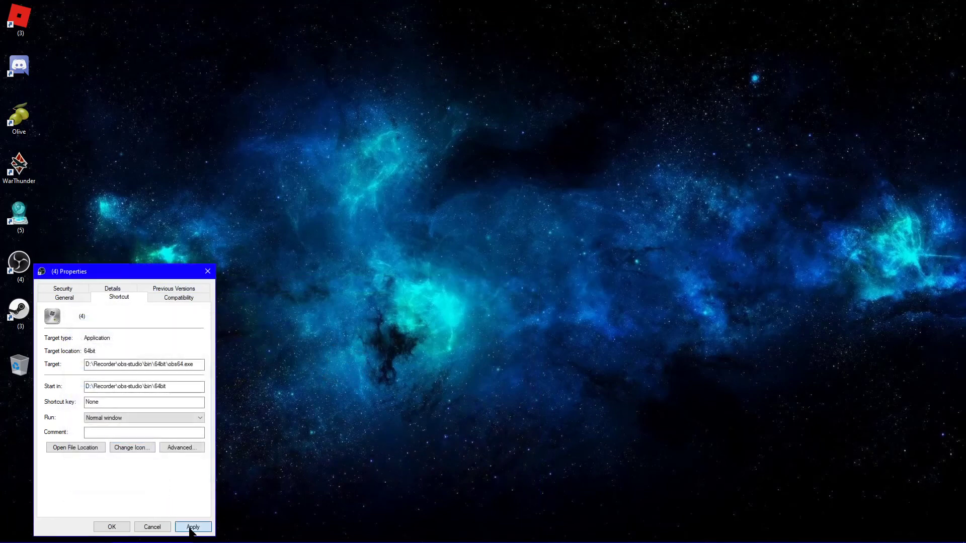
{"action": "left_click", "coordinate": [150, 428]}
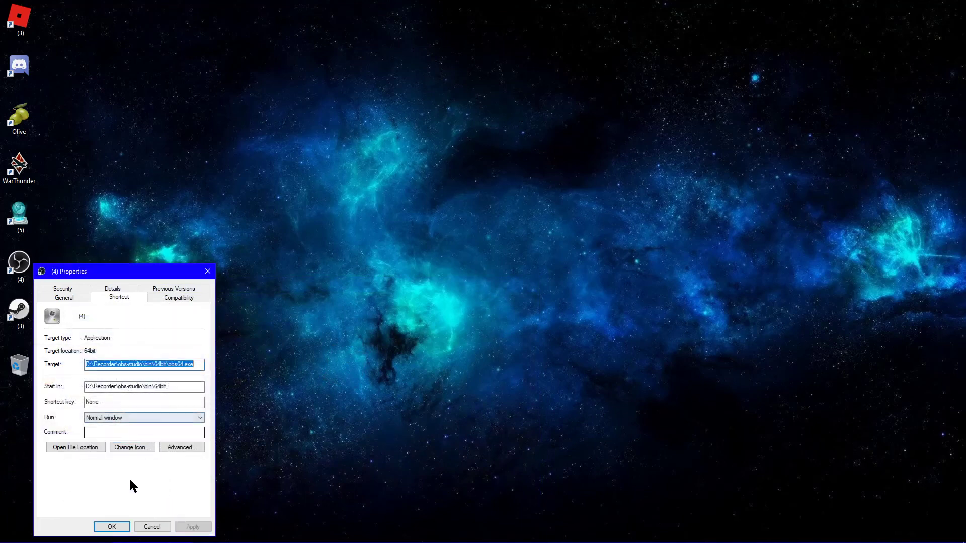
{"action": "left_click", "coordinate": [112, 526]}
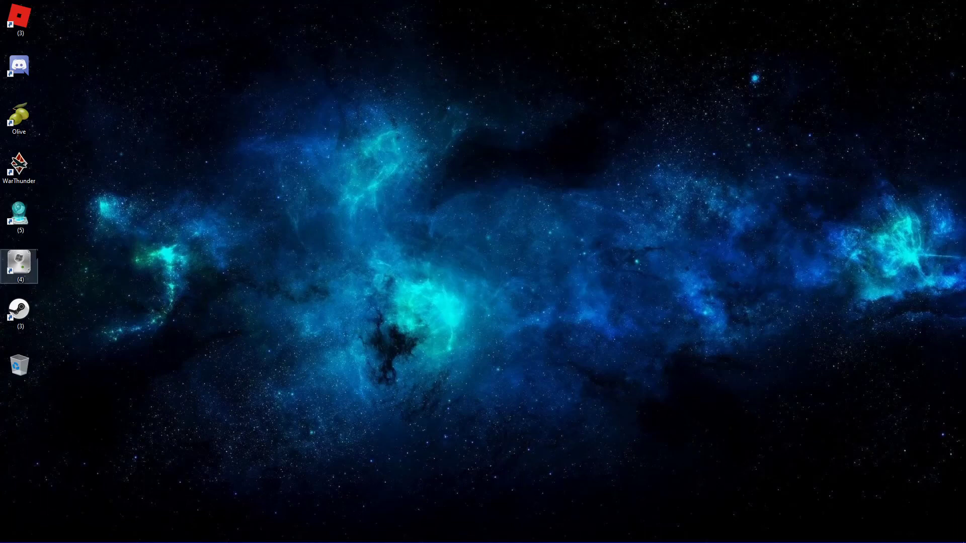